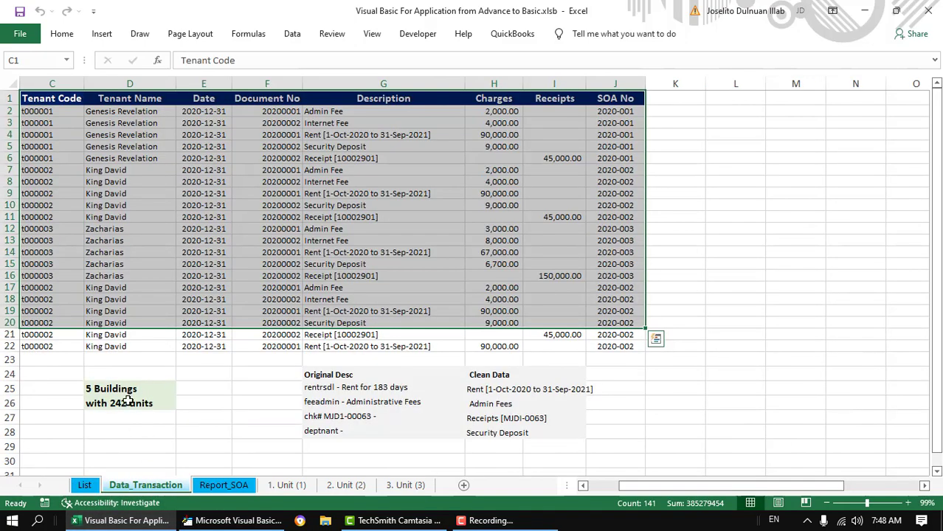
Review the 5 Buildings / 242 units note and the Report_SOA statement area
click(127, 391)
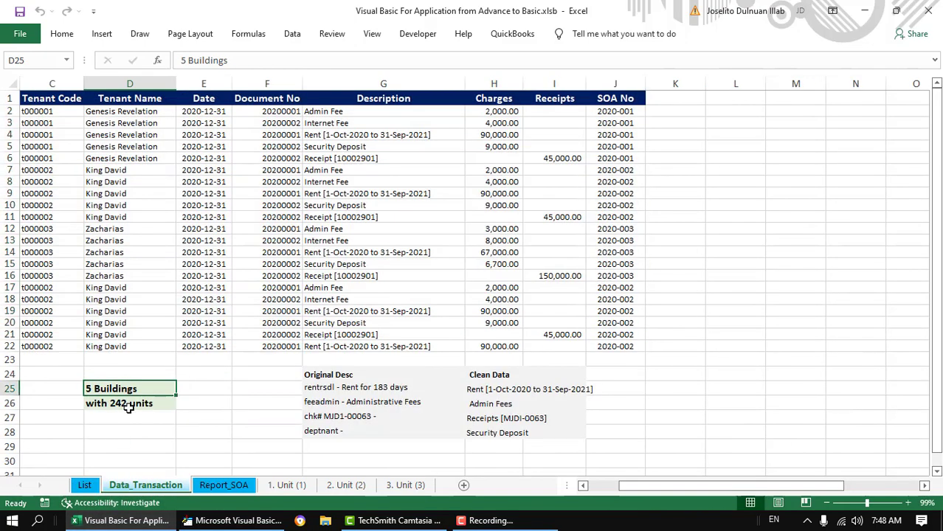
click(131, 405)
click(221, 486)
drag(59, 104, 522, 403)
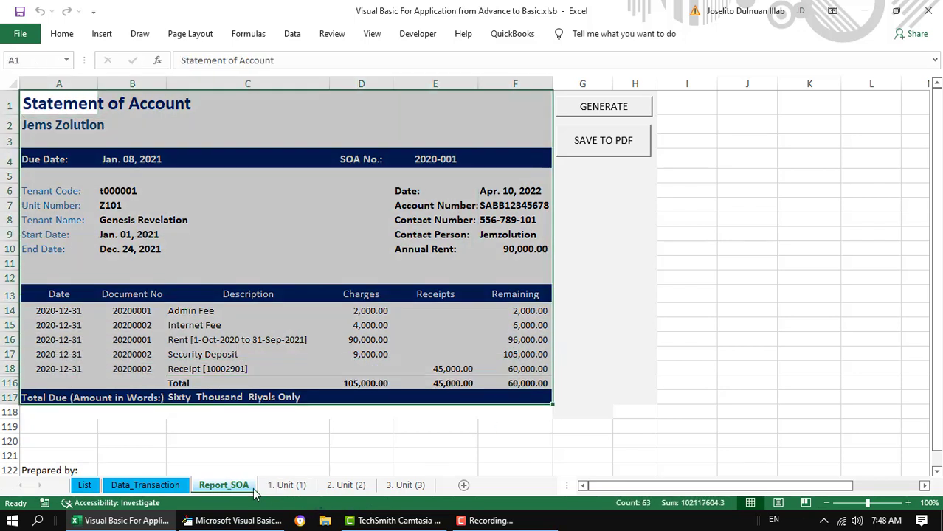
click(146, 485)
click(140, 389)
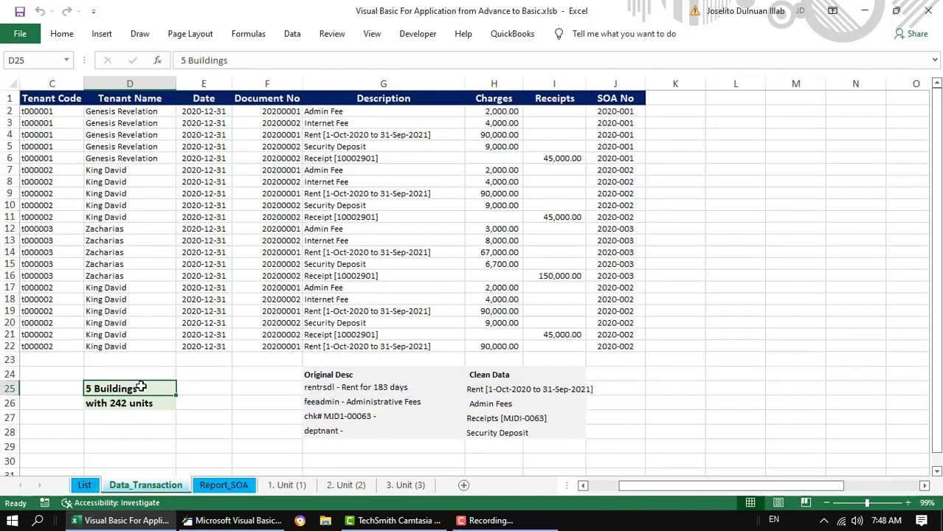
drag(140, 388, 145, 402)
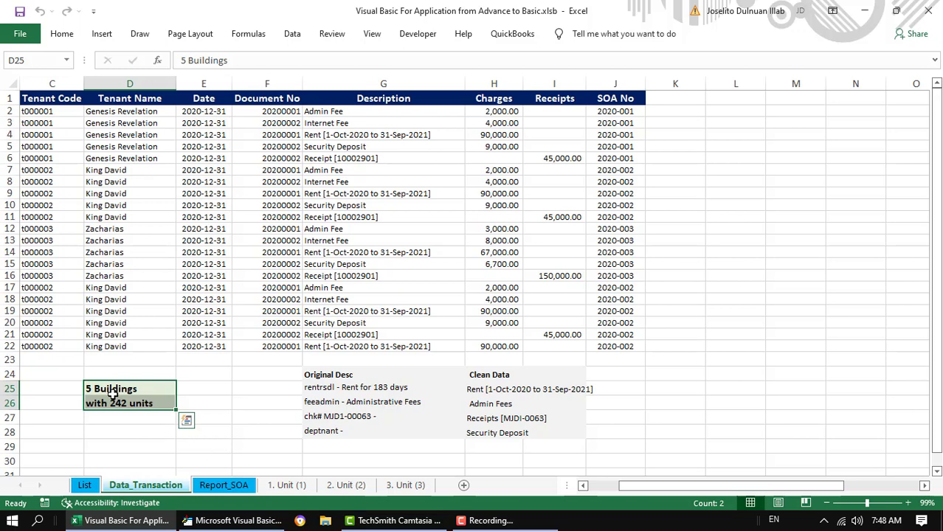
click(109, 402)
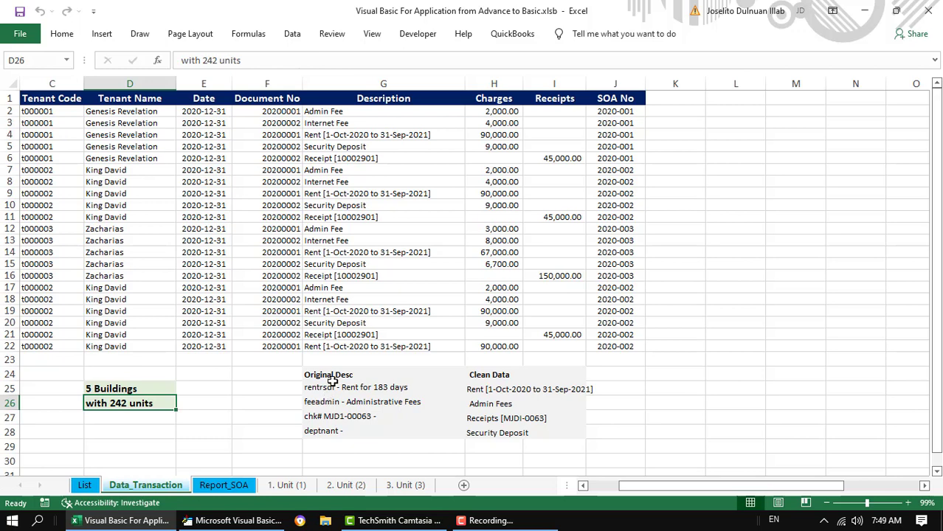
Colour the Original Desc and Clean Data headings in G24:H24 dark blue
drag(337, 376, 476, 375)
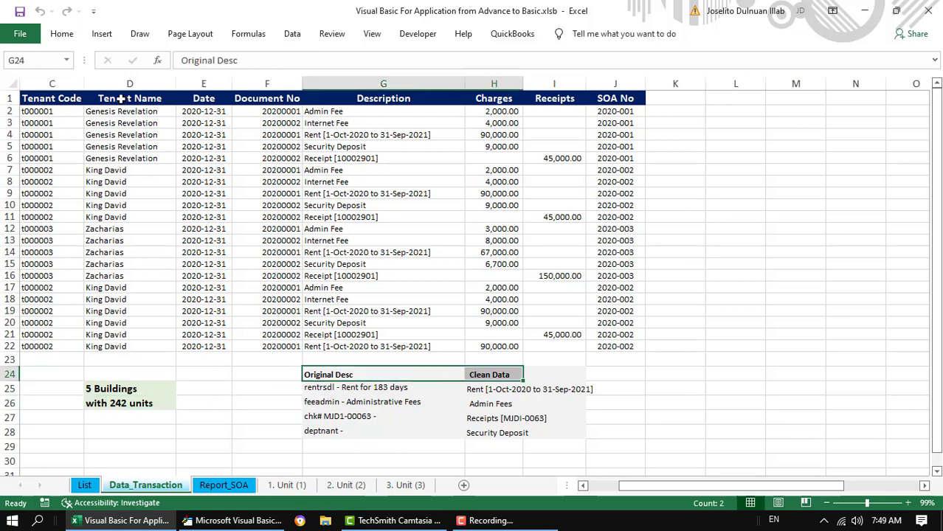
click(62, 34)
click(215, 81)
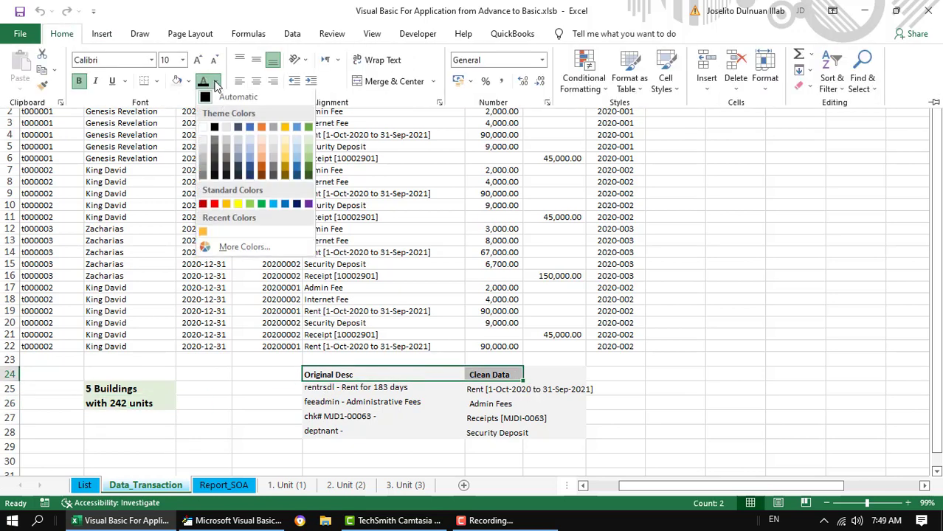
click(298, 207)
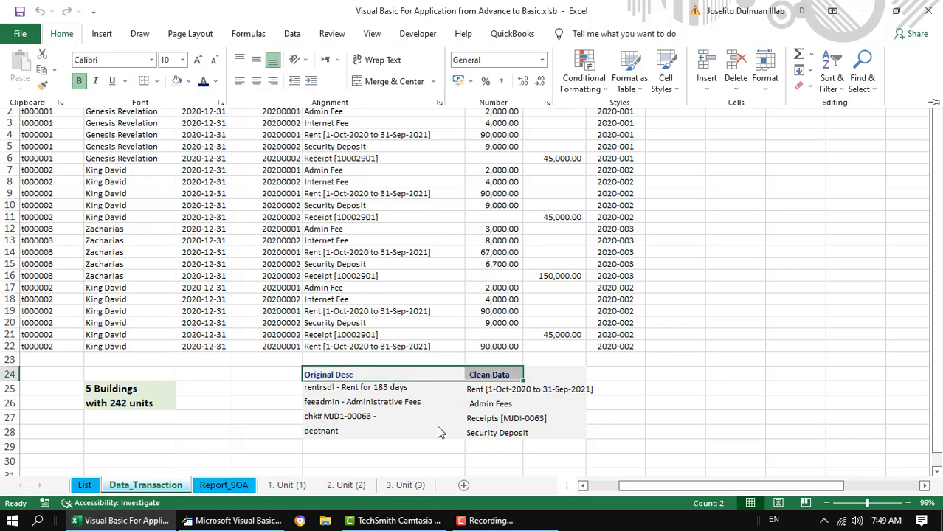
Step through the row 25 and 26 description entries with the arrow keys
click(338, 393)
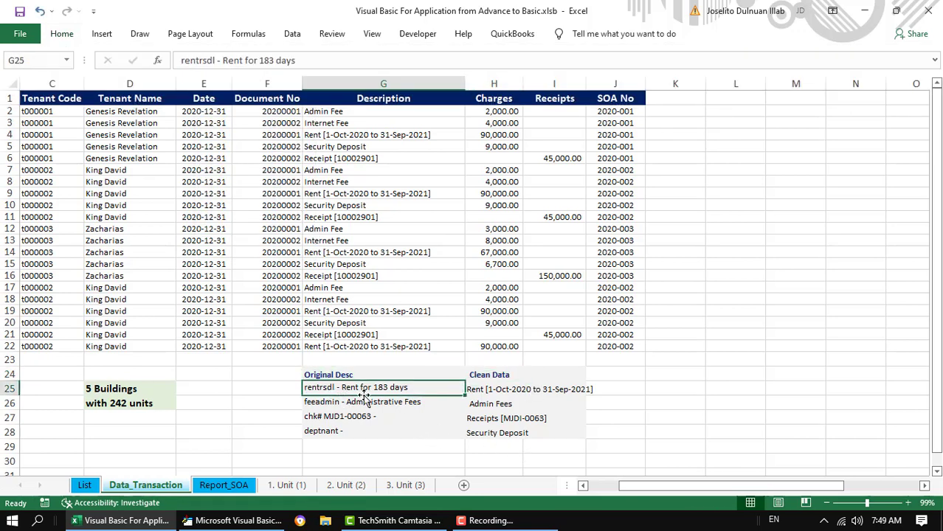
key(Right)
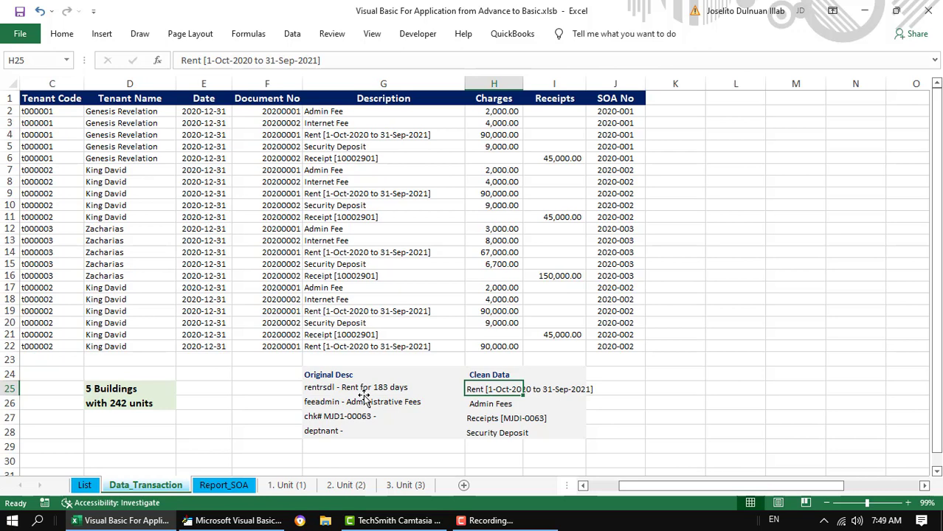
key(Right)
key(Right)
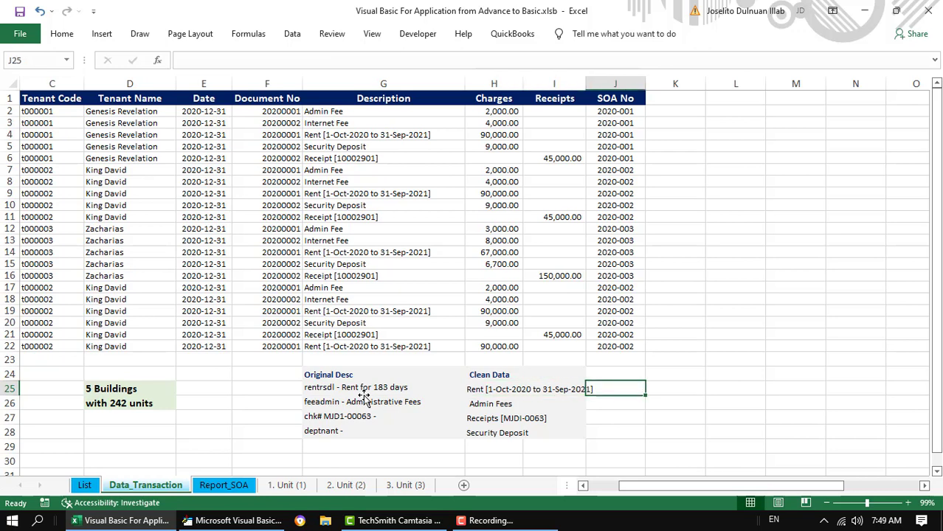
key(Right)
key(Left)
key(Left)
key(Left)
key(Left)
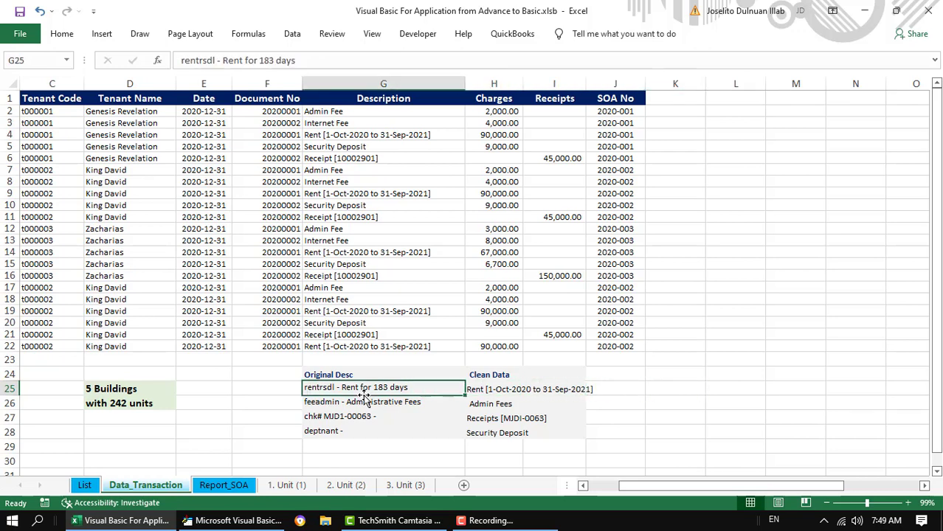
Step through the Admin Fees and chk# entries, ending on the deptnant description
key(Left)
key(Down)
key(Right)
key(Right)
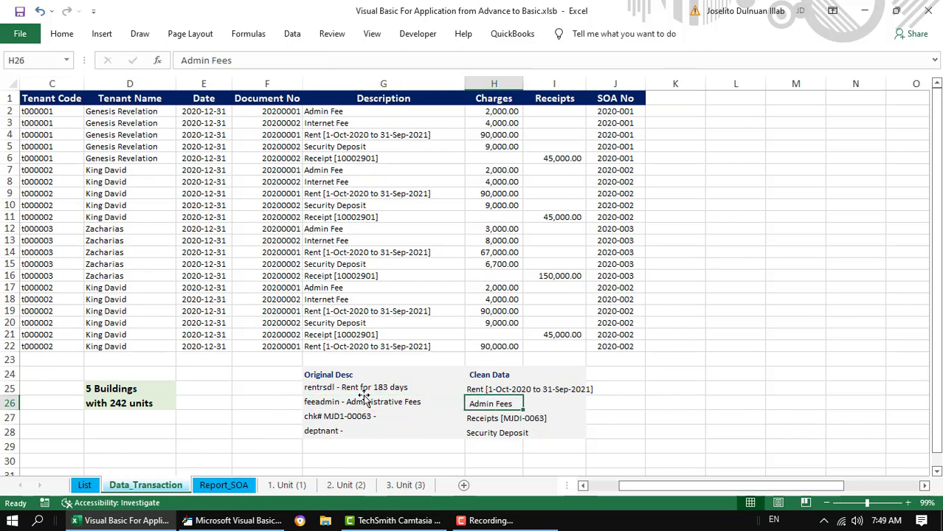
key(Down)
key(Left)
key(Left)
key(Right)
key(Right)
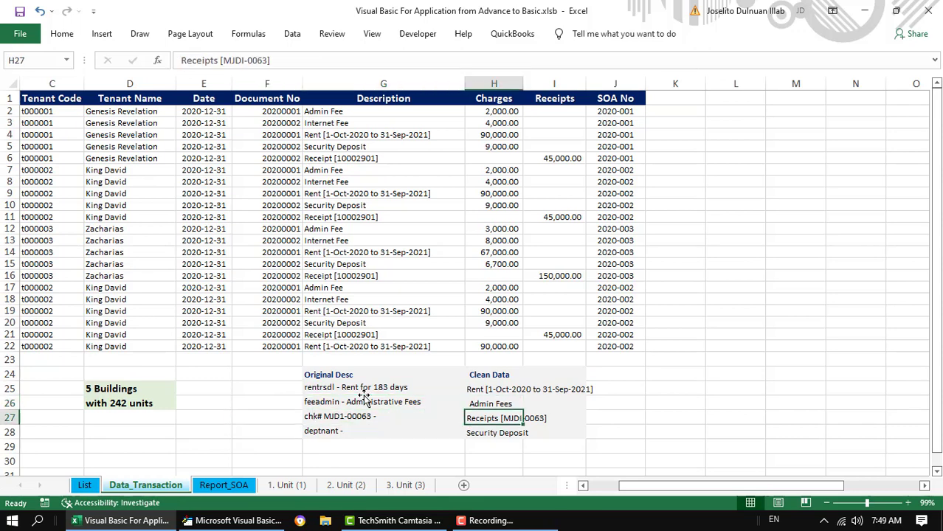
key(Down)
key(Left)
key(Right)
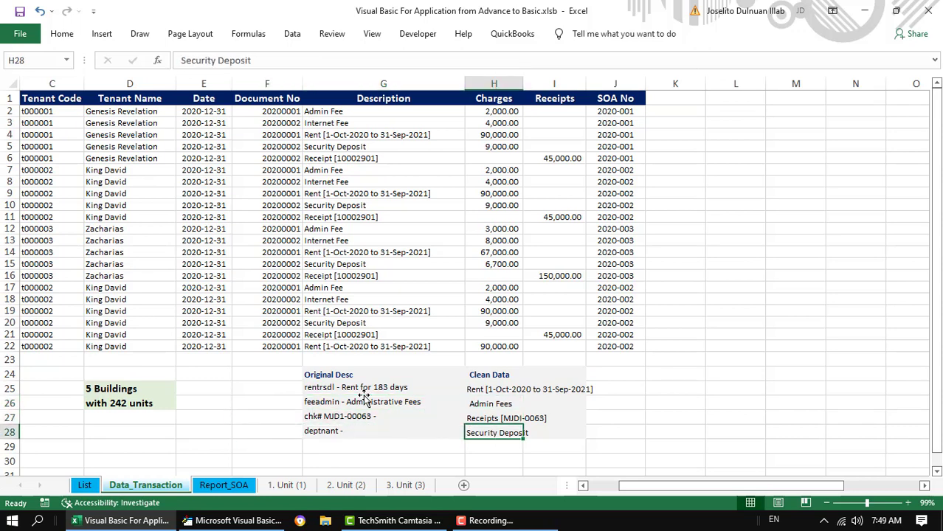
click(415, 438)
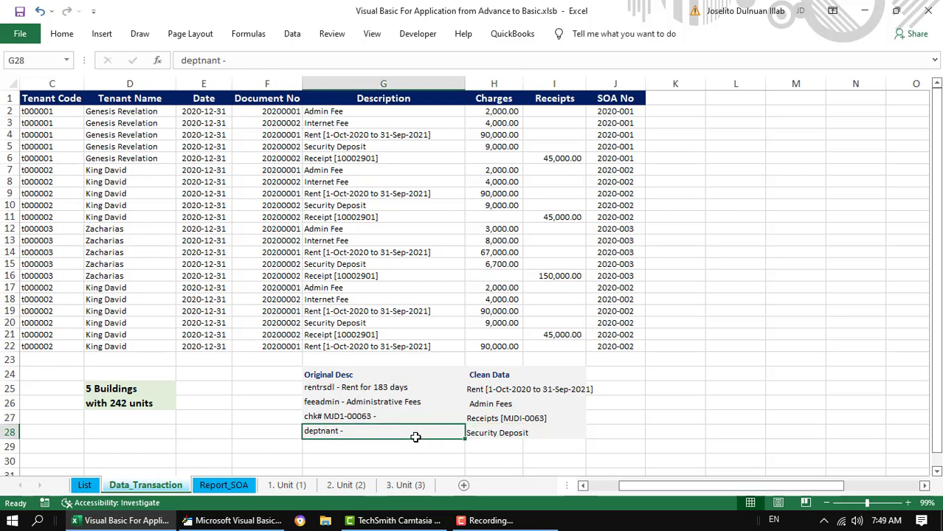
Copy the Statement of Account from the Report_SOA sheet
click(286, 485)
click(224, 485)
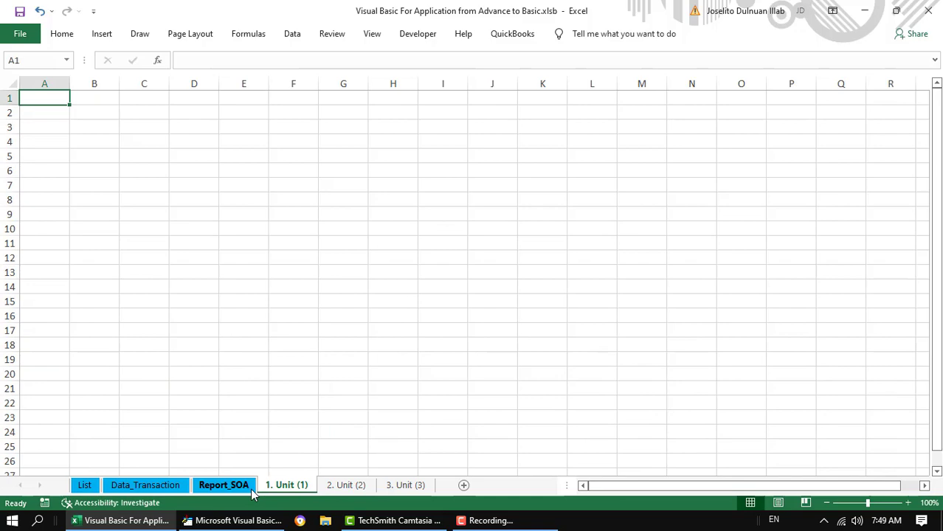
key(ctrl+c)
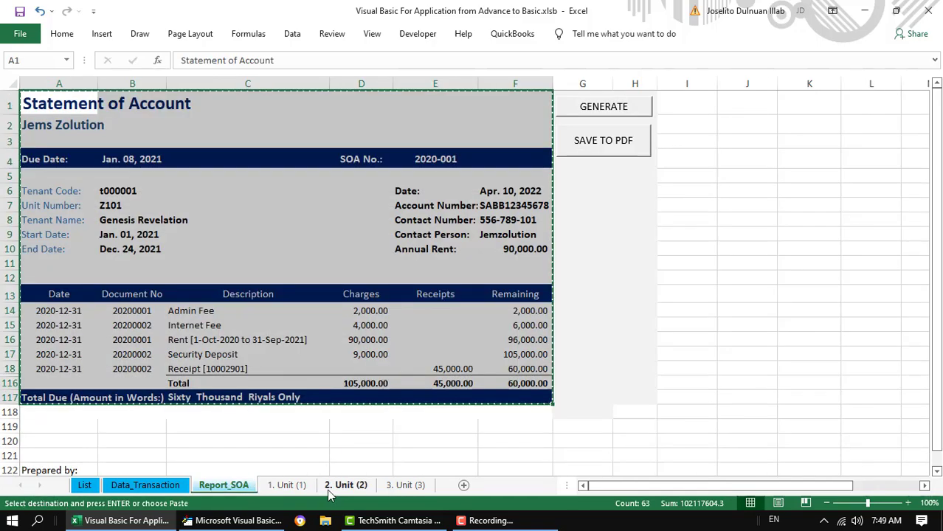
Paste the statement copy into cell A1 of the 2. Unit (2) sheet
click(286, 485)
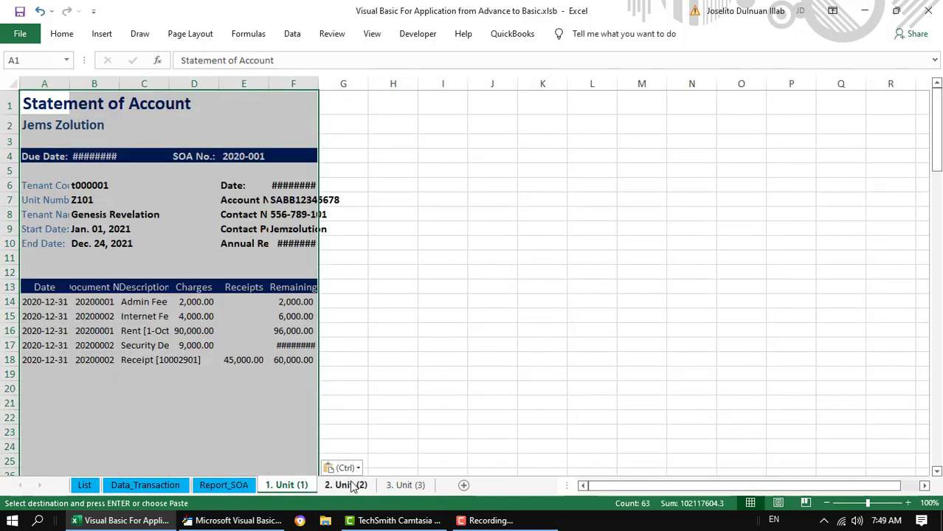
click(346, 485)
click(42, 105)
key(ctrl+v)
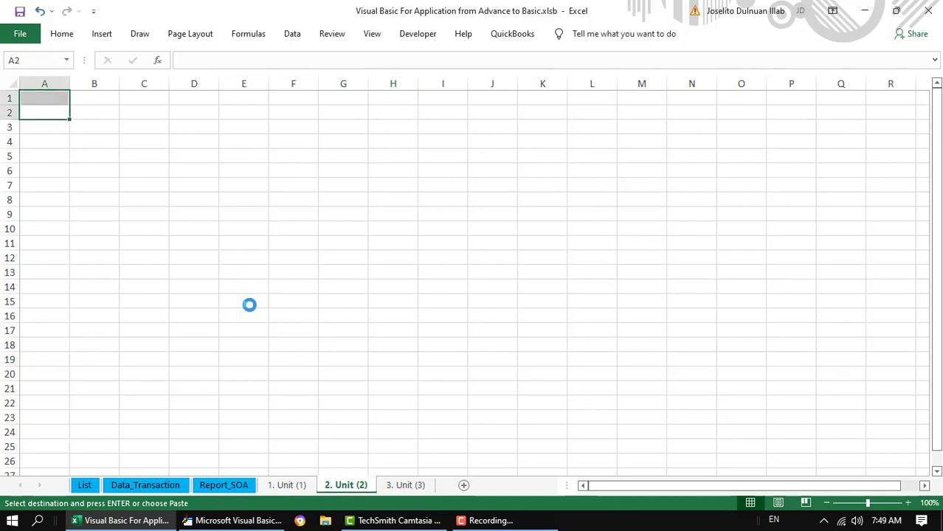
Paste it into A1 of 3. Unit (3), then move to the List sheet
click(405, 485)
click(49, 99)
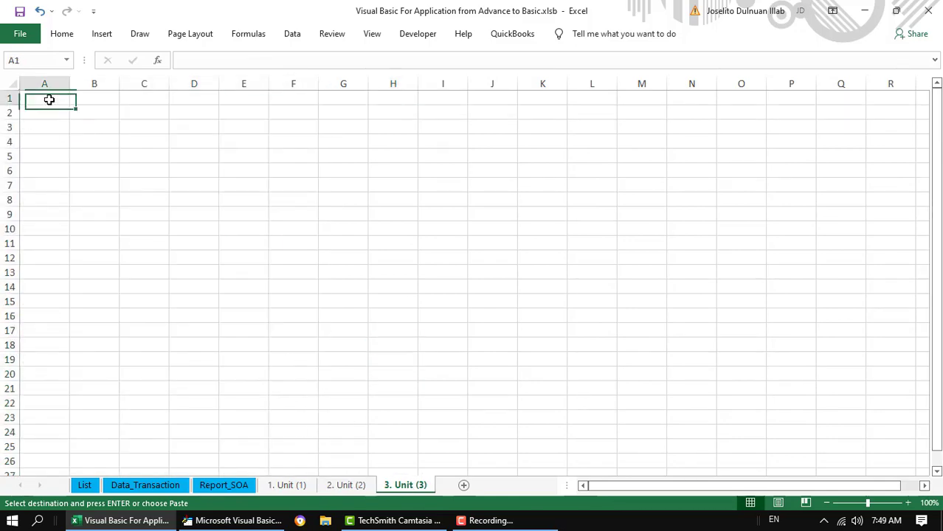
key(ctrl+v)
click(385, 388)
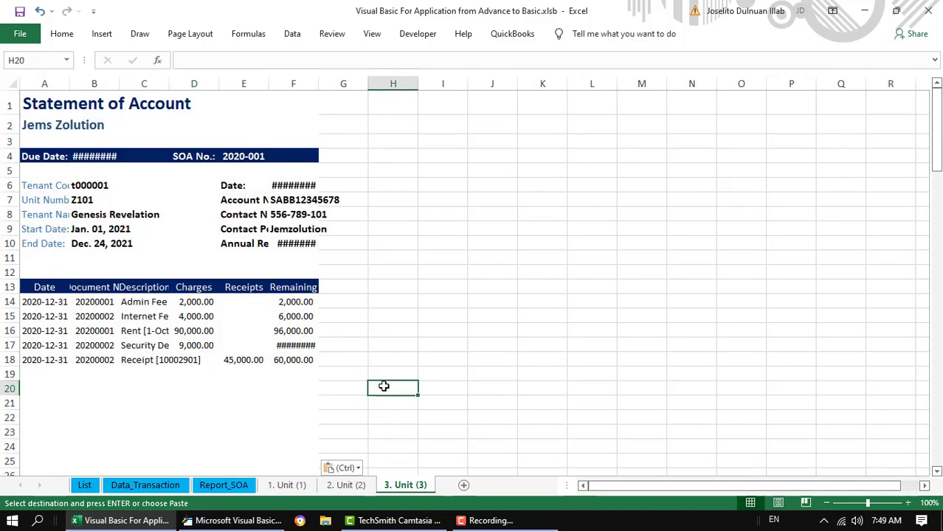
click(85, 487)
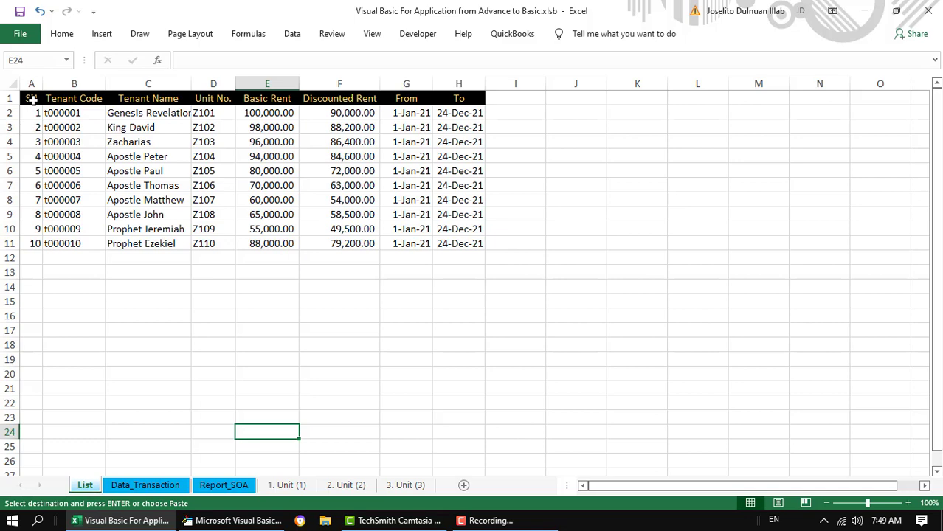
Select the tenant list A1:H11, transaction table C1:J23, then the Report_SOA statement
drag(31, 99, 457, 243)
click(165, 490)
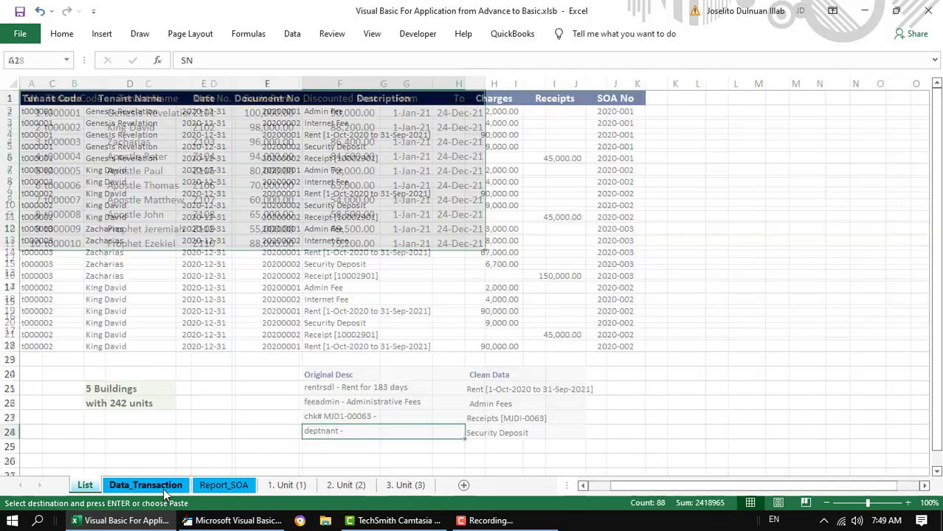
drag(50, 103, 604, 356)
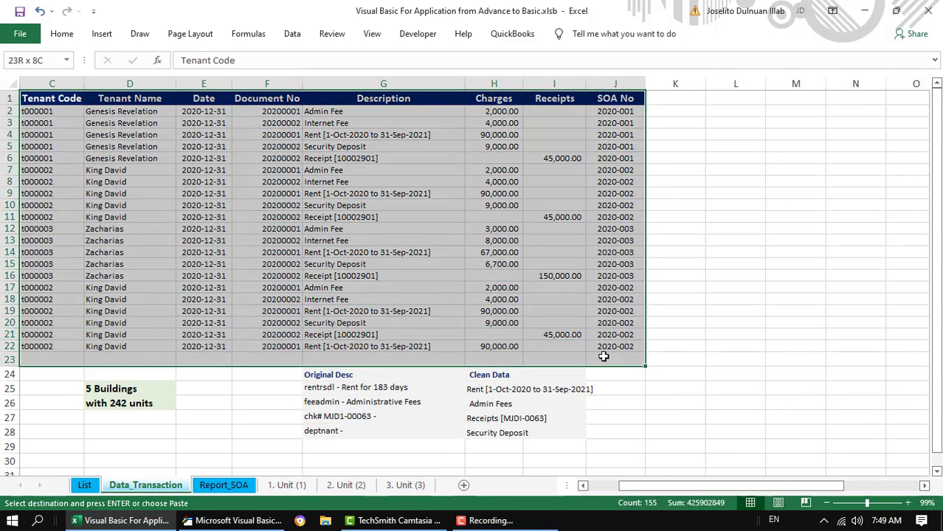
mouse_move(237, 521)
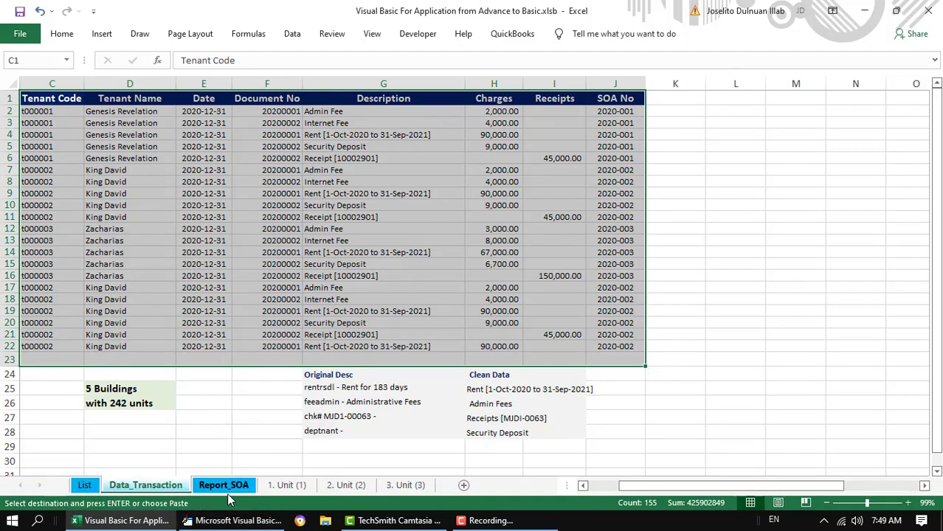
click(225, 488)
drag(46, 107, 516, 399)
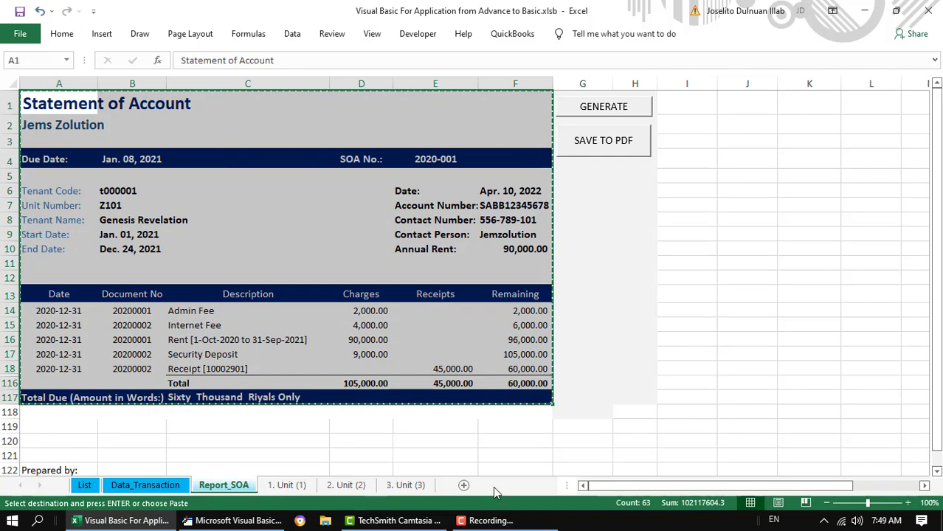
Select each List heading: Tenant Code, Tenant Name, Unit No., Basic Rent, Discounted Rent, From/To
click(83, 485)
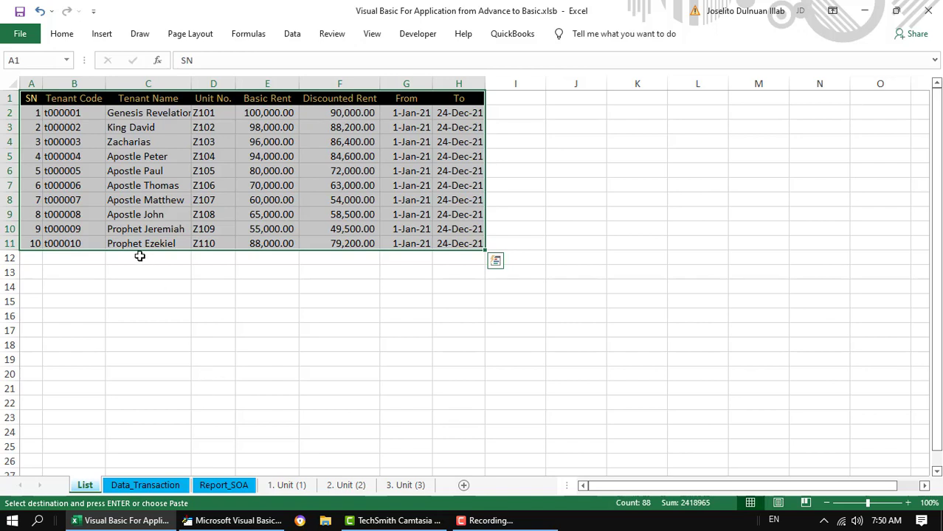
click(33, 103)
click(79, 101)
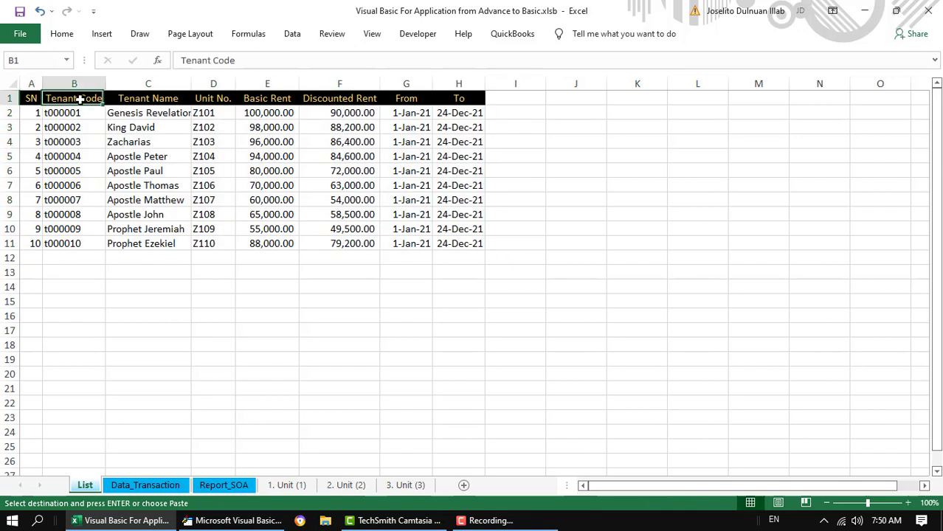
click(161, 101)
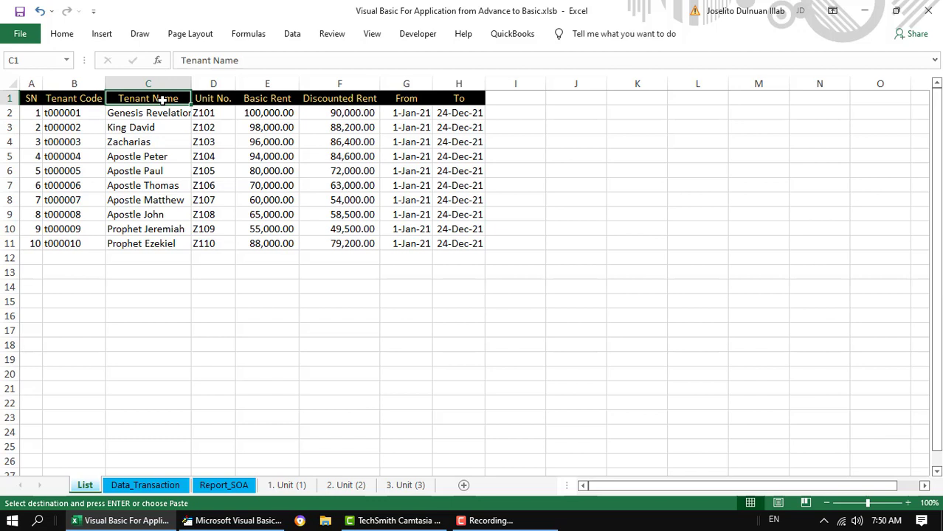
click(211, 99)
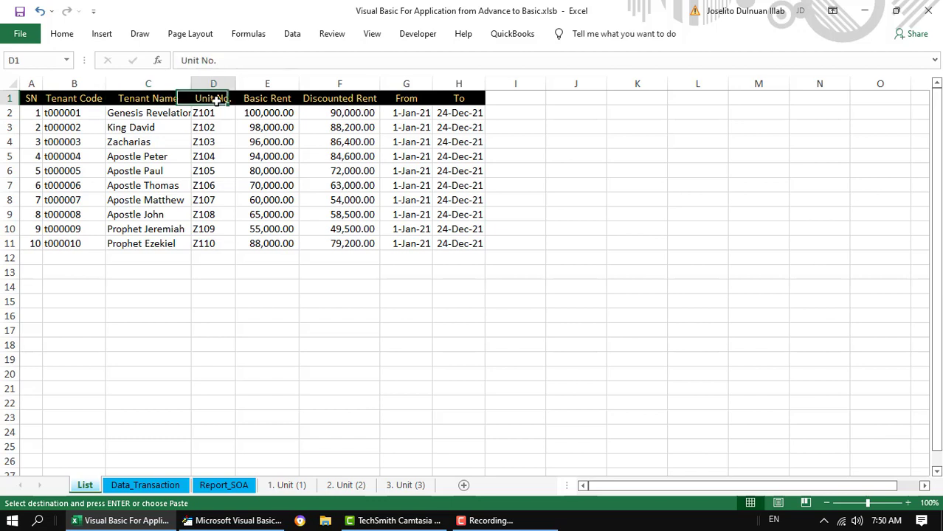
click(263, 98)
click(328, 97)
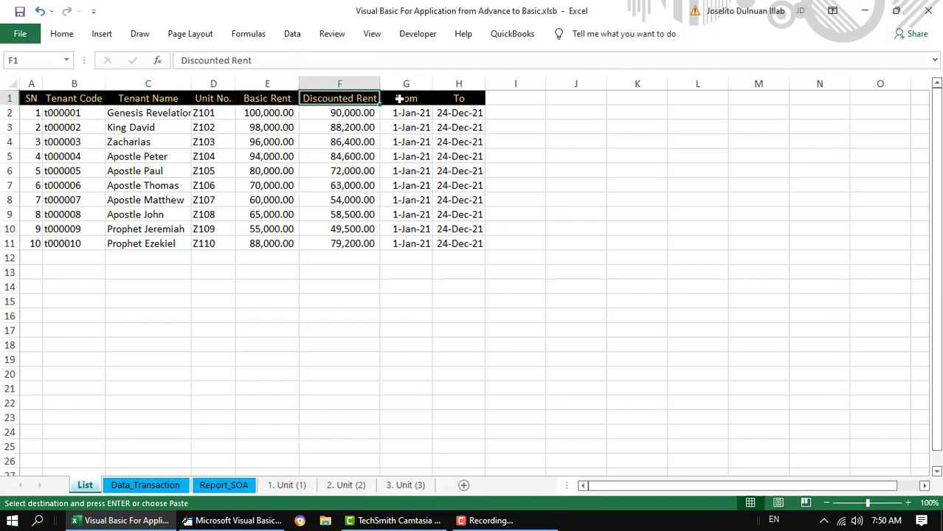
drag(393, 98, 455, 104)
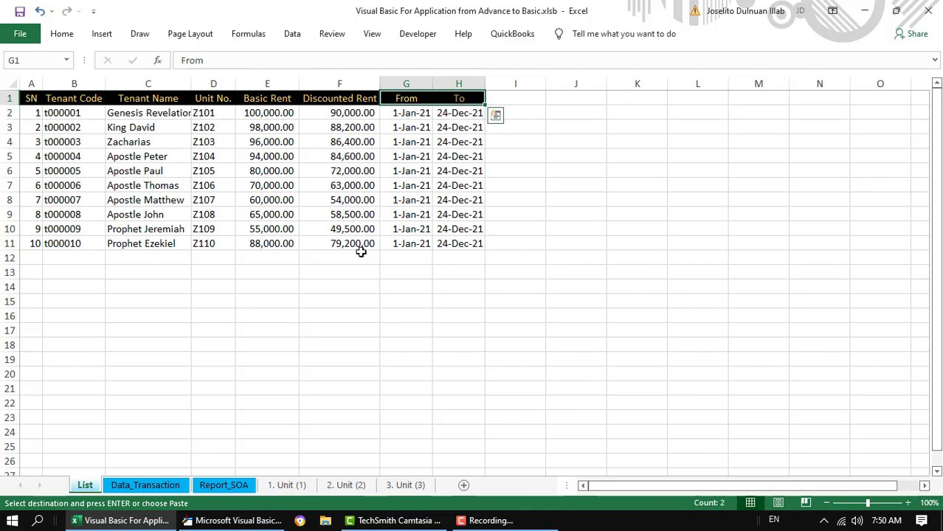
click(151, 484)
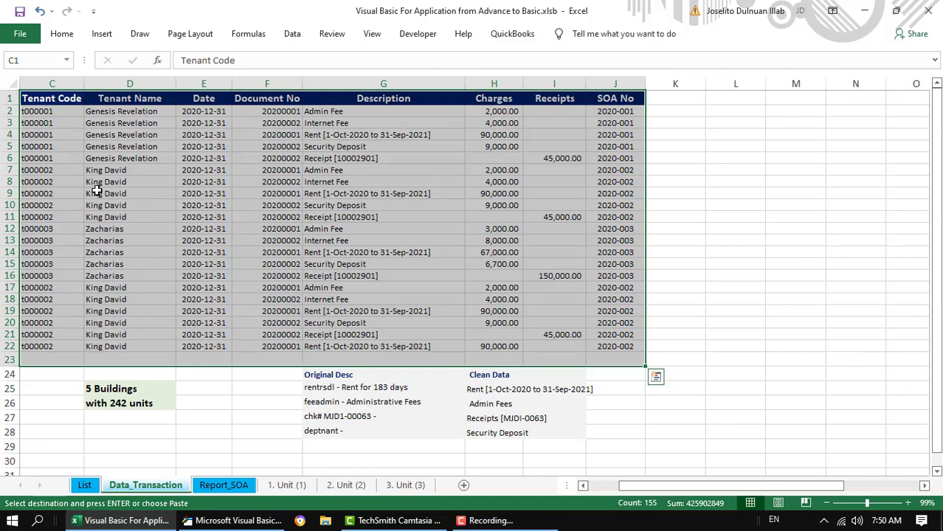
Select the first tenant's rows and jump to the last Tenant Name entry, D22
drag(57, 112, 606, 146)
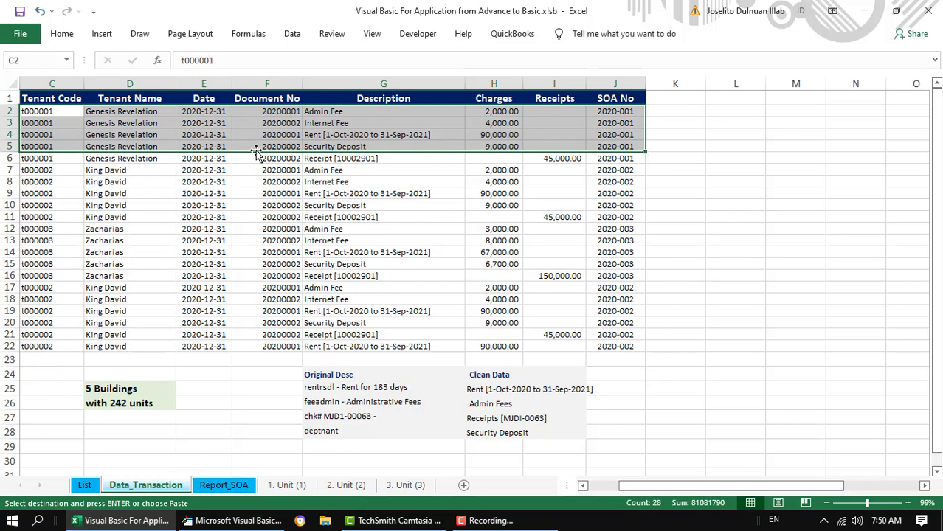
click(68, 100)
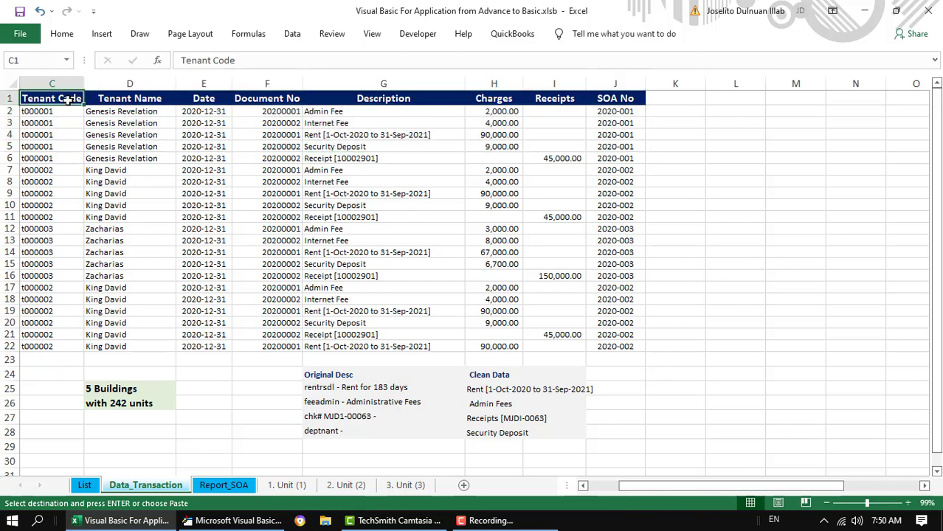
click(148, 102)
key(ctrl+Down)
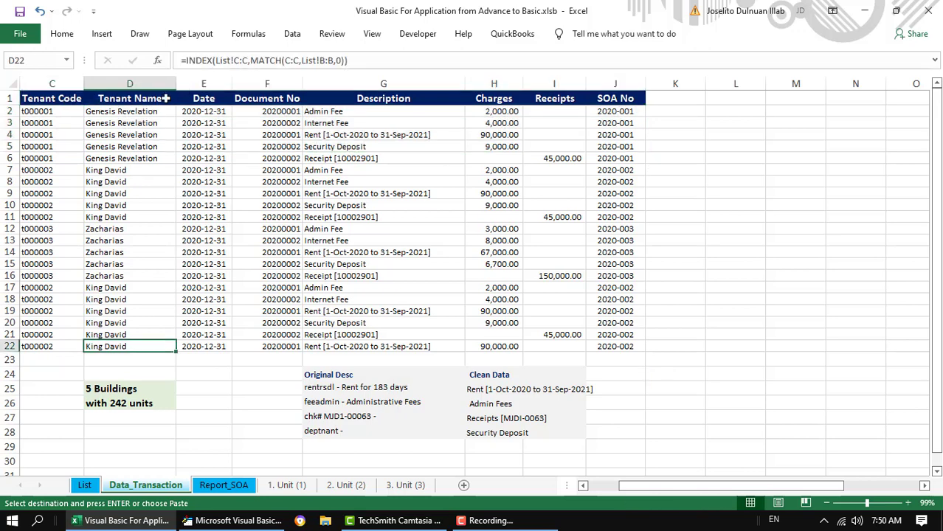
Select the Tenant Name, Date, Document No, Description, Charges, Receipts and SOA No columns
click(130, 84)
click(212, 85)
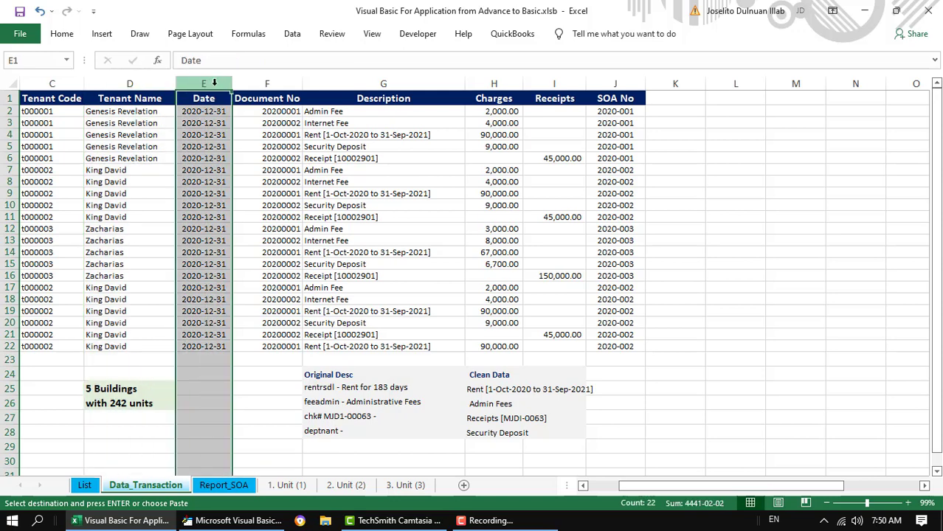
click(255, 84)
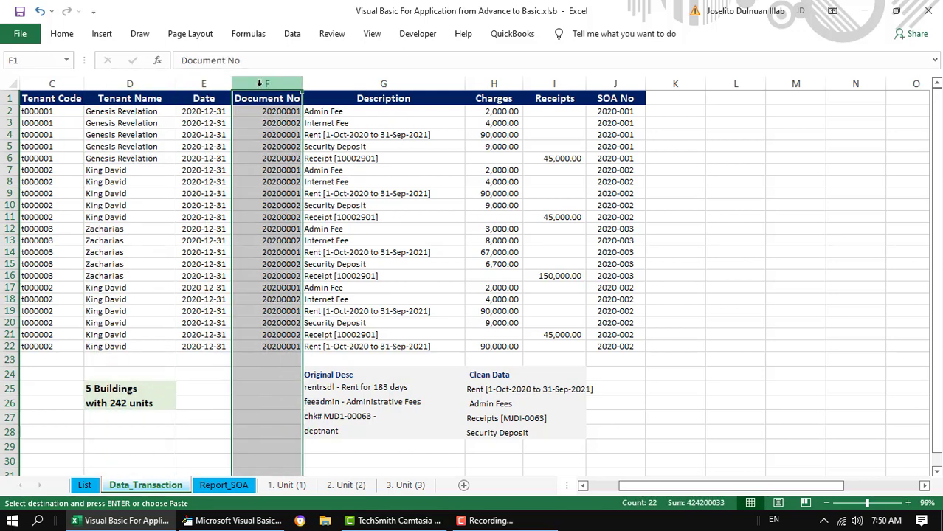
click(349, 86)
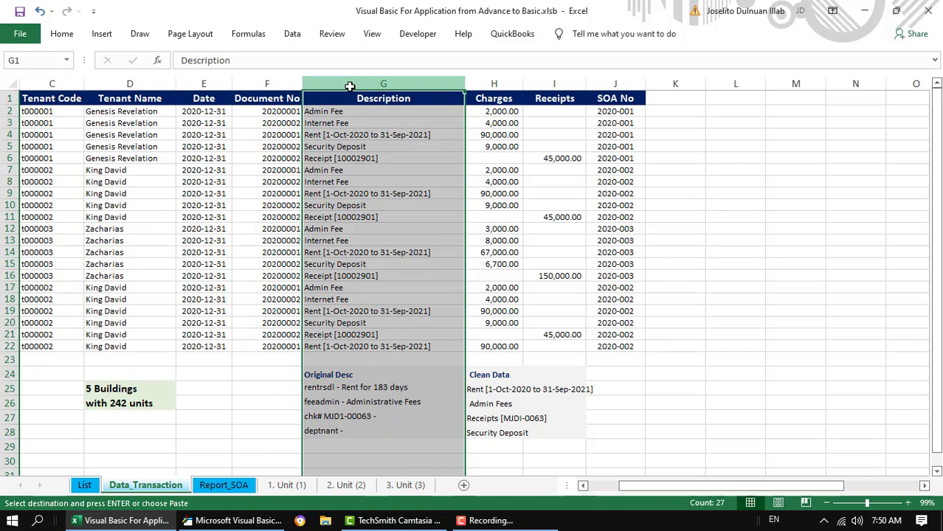
click(511, 83)
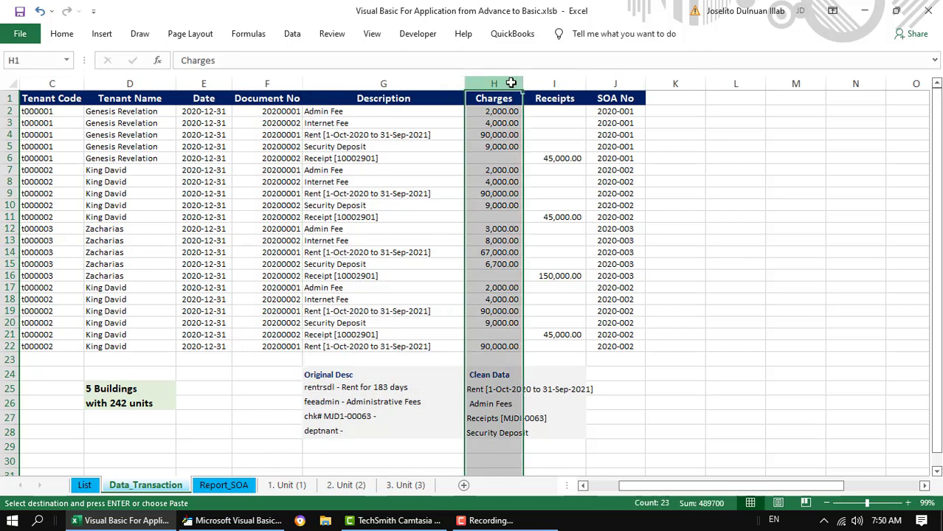
click(555, 82)
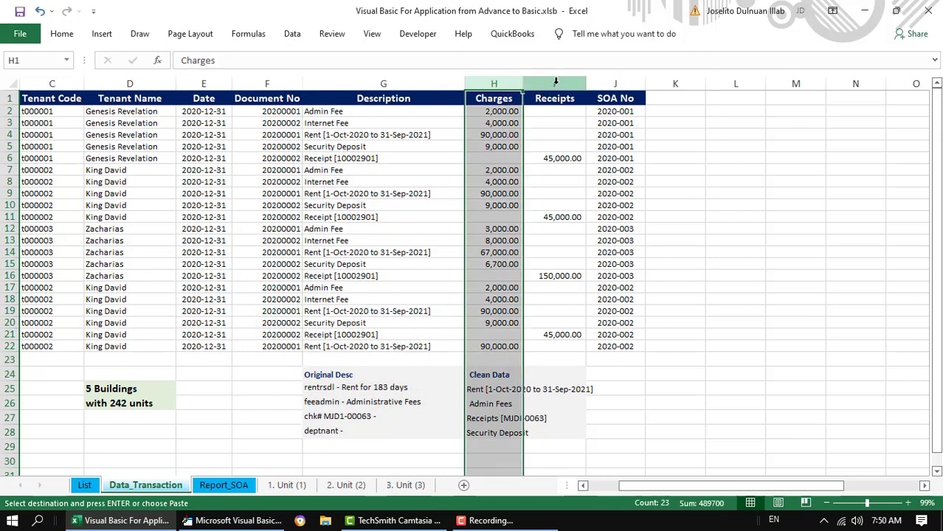
click(617, 84)
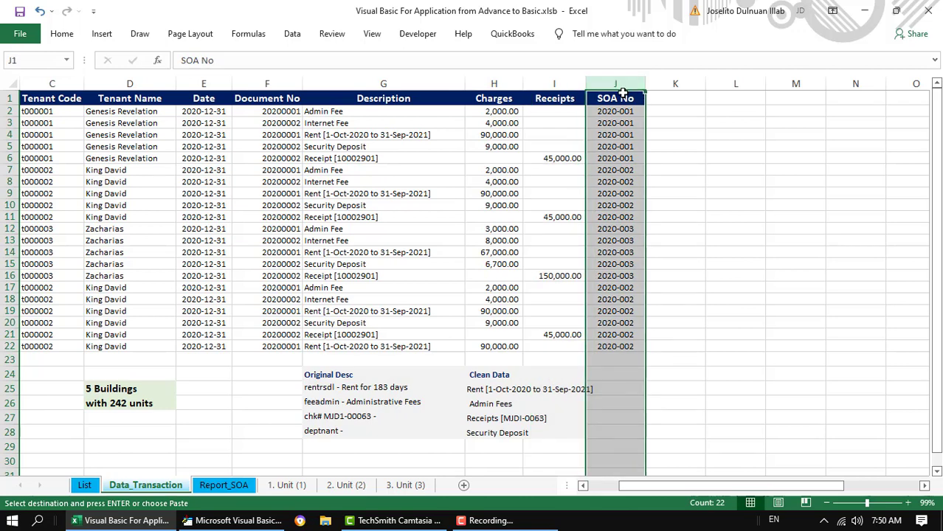
click(218, 487)
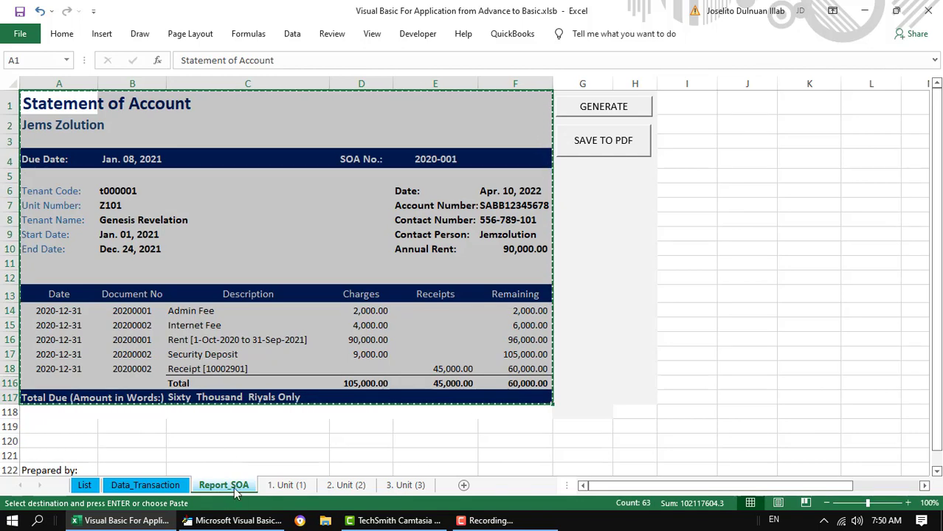
Reselect the statement area and run SAVE TO PDF, answering Yes to open it
click(618, 222)
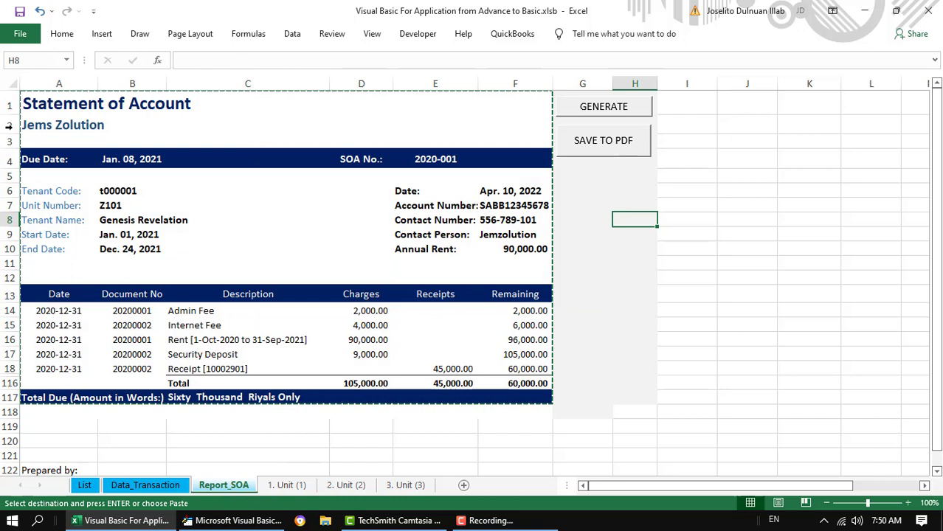
drag(43, 104, 524, 402)
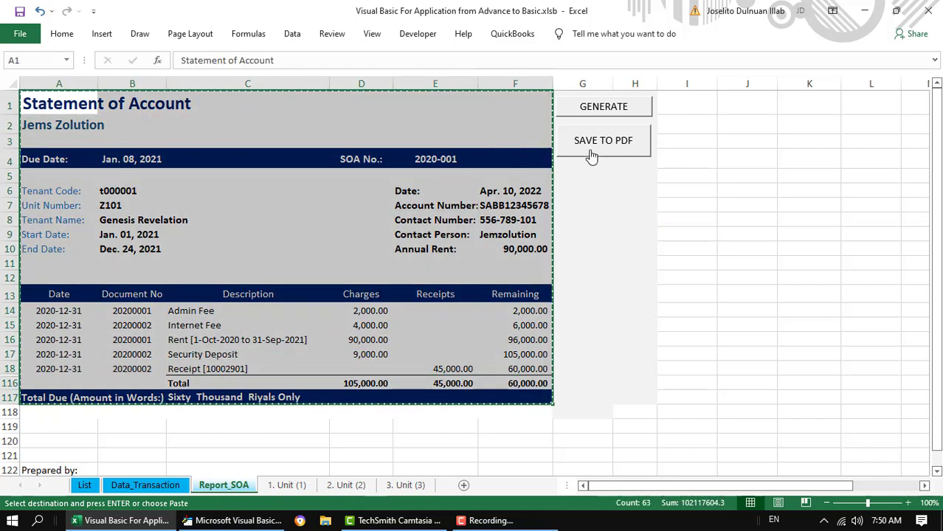
click(590, 152)
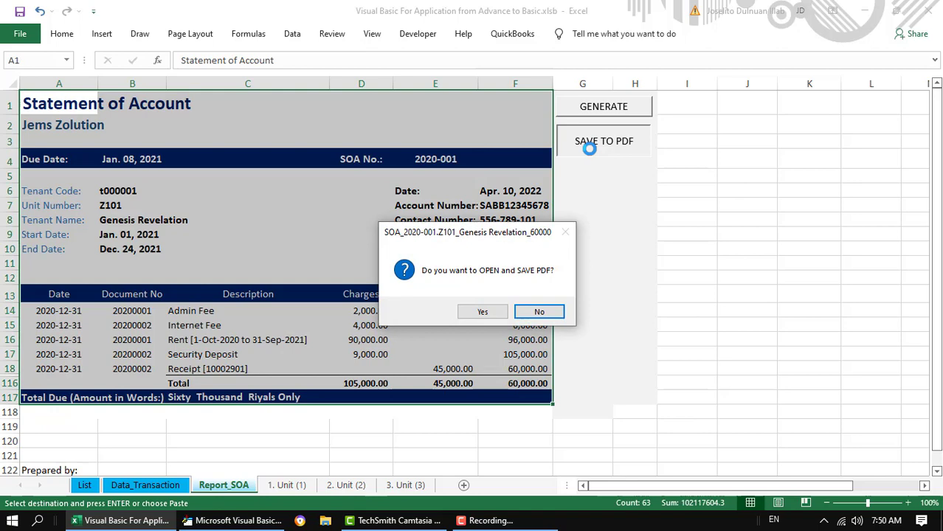
click(483, 311)
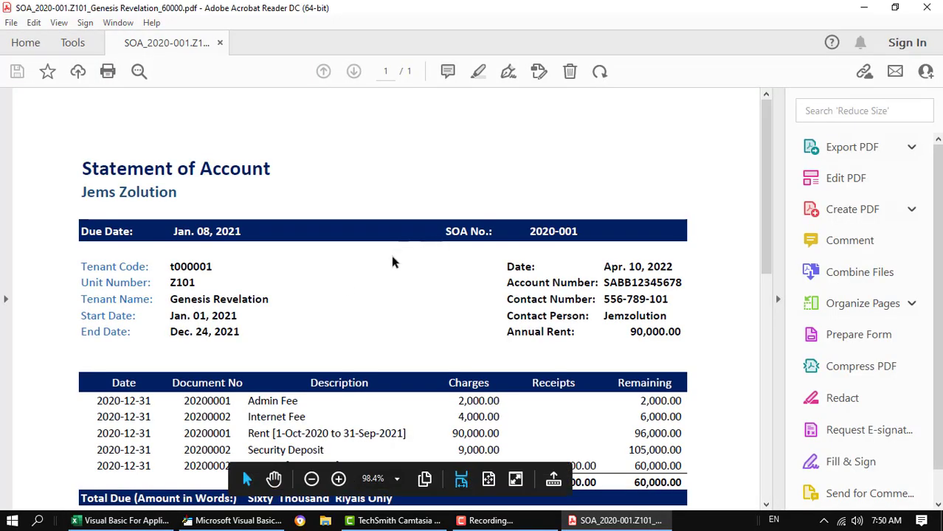
scroll(392, 262, down, 2)
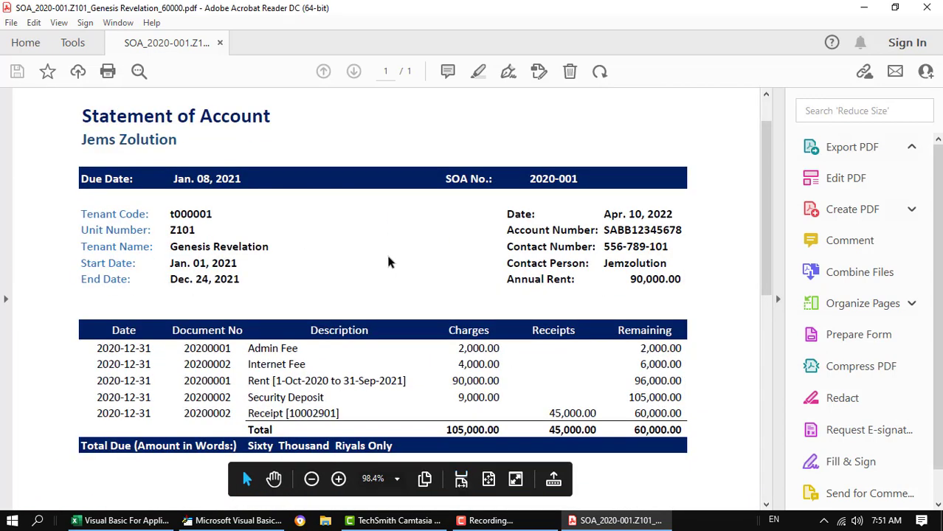
drag(766, 264, 765, 300)
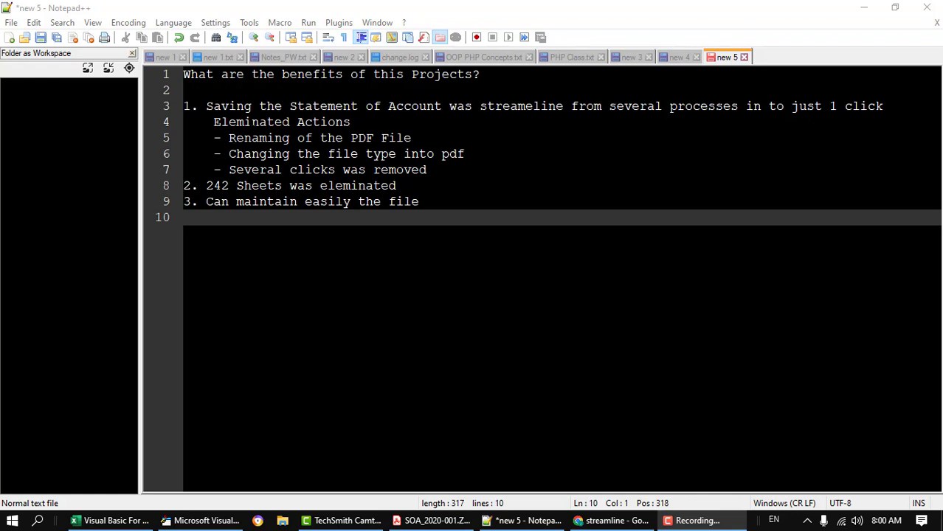
Highlight the one-click streamlining benefit in Notepad++, then return to Excel
drag(465, 106, 594, 115)
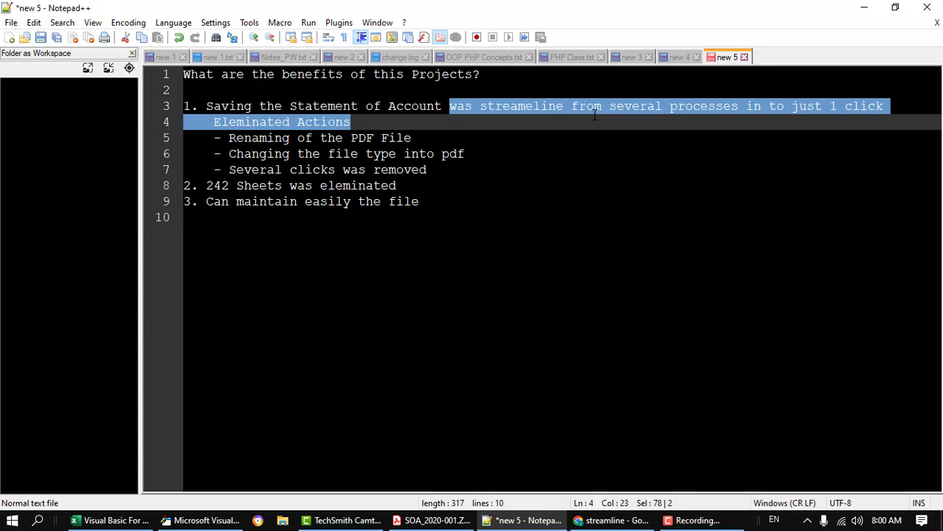
click(355, 214)
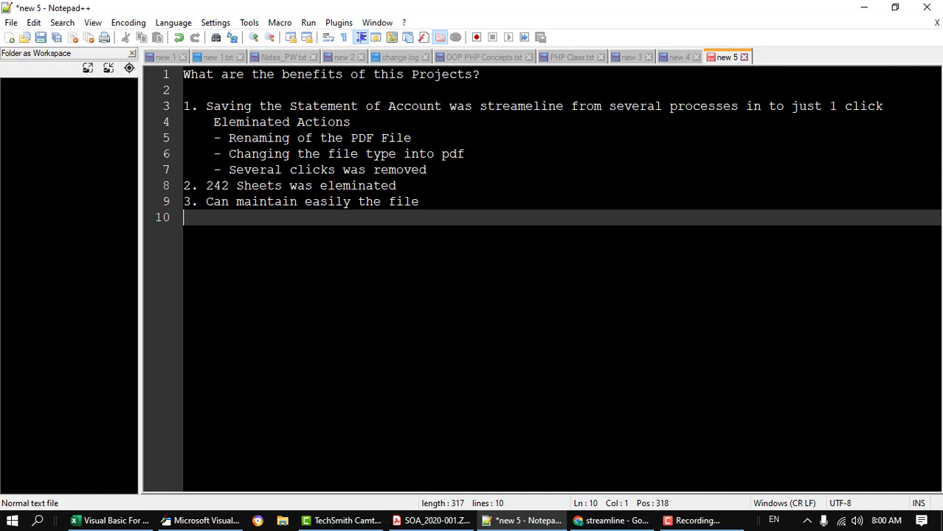
click(132, 520)
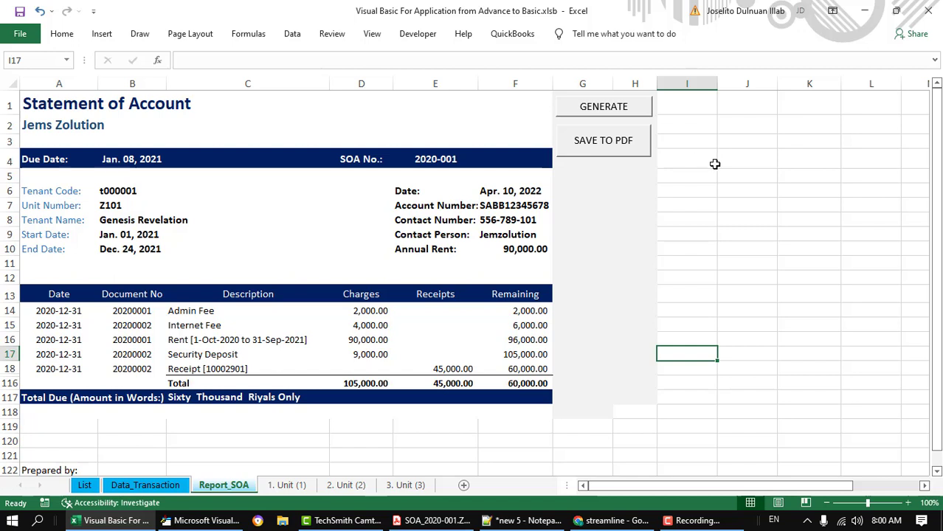
Save A1:F119 to Documents via Save As with type PDF (*.pdf)
mouse_move(52, 116)
mouse_down()
mouse_move(320, 116)
mouse_move(518, 336)
mouse_move(521, 424)
mouse_up()
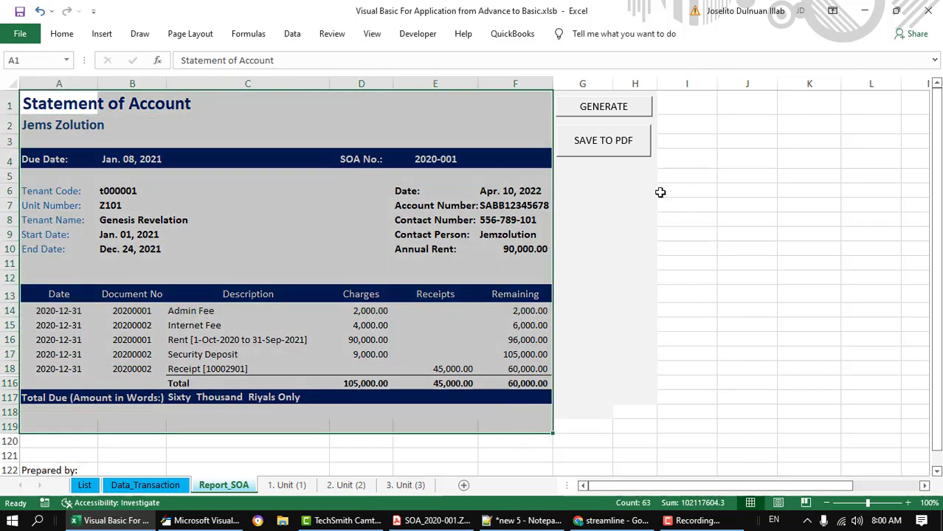
click(22, 34)
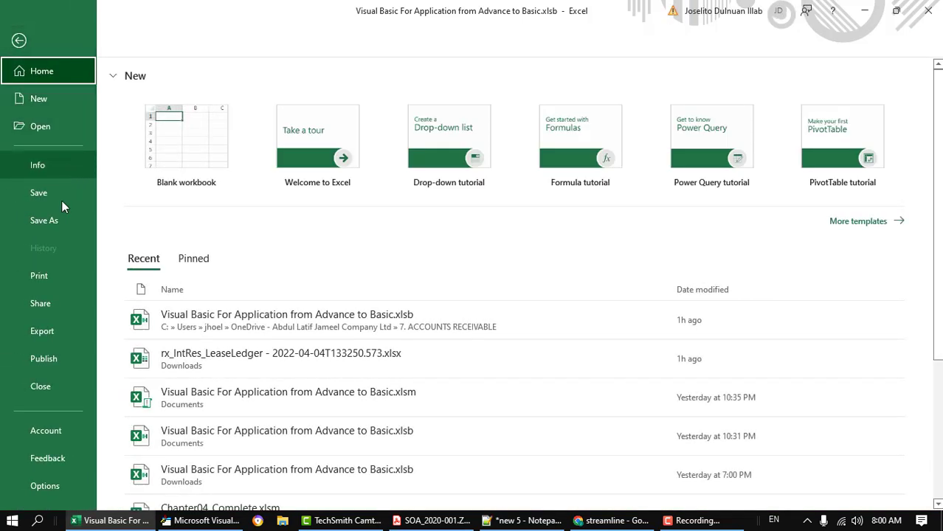
click(49, 225)
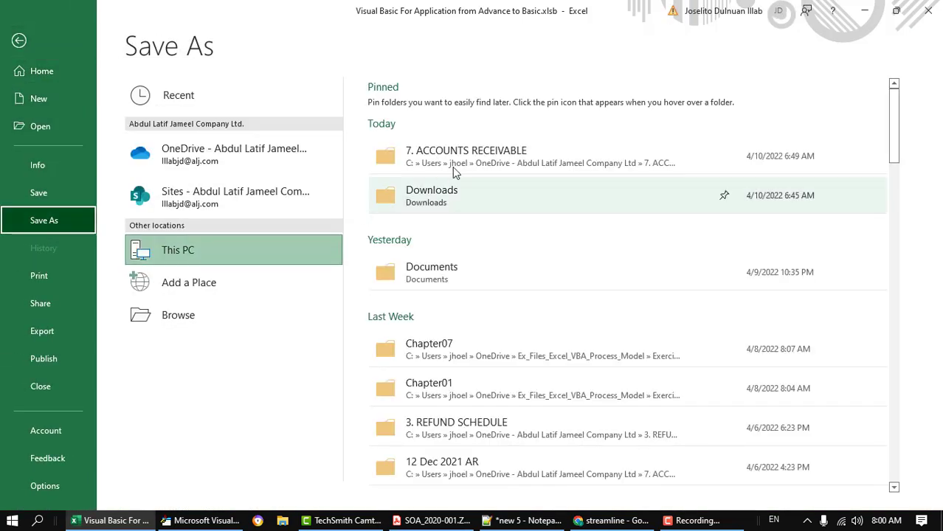
click(411, 277)
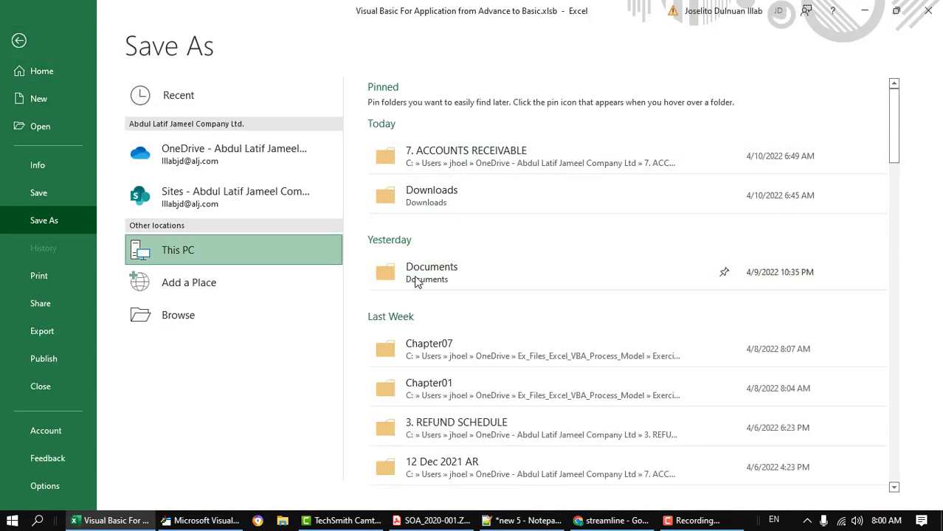
drag(480, 59, 413, 33)
click(432, 291)
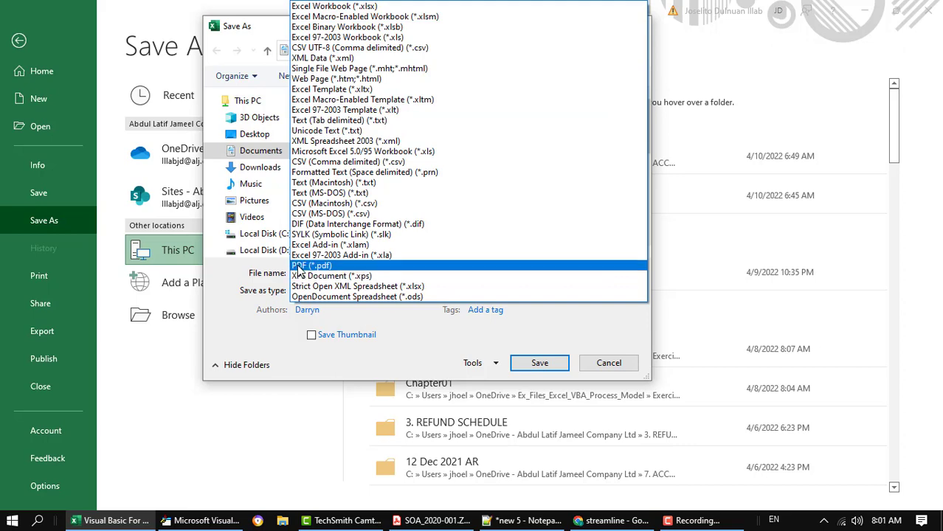
click(310, 266)
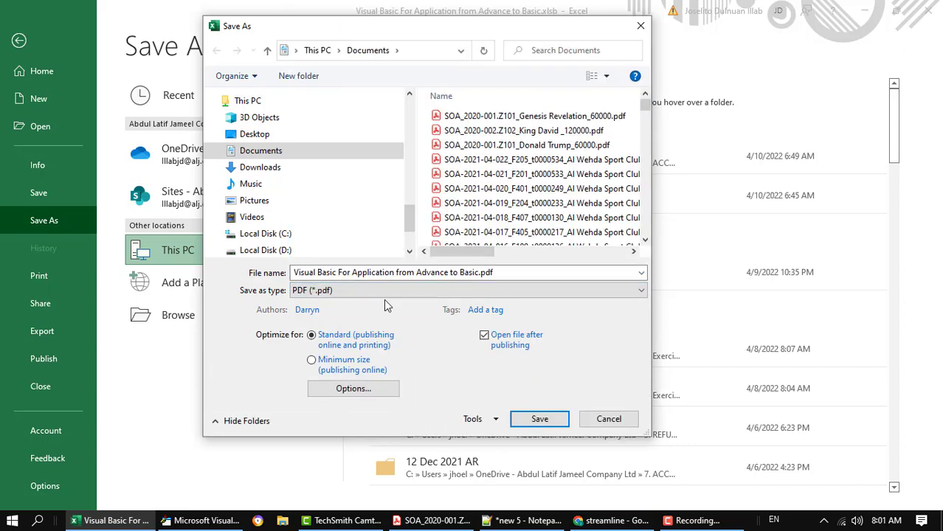
click(538, 420)
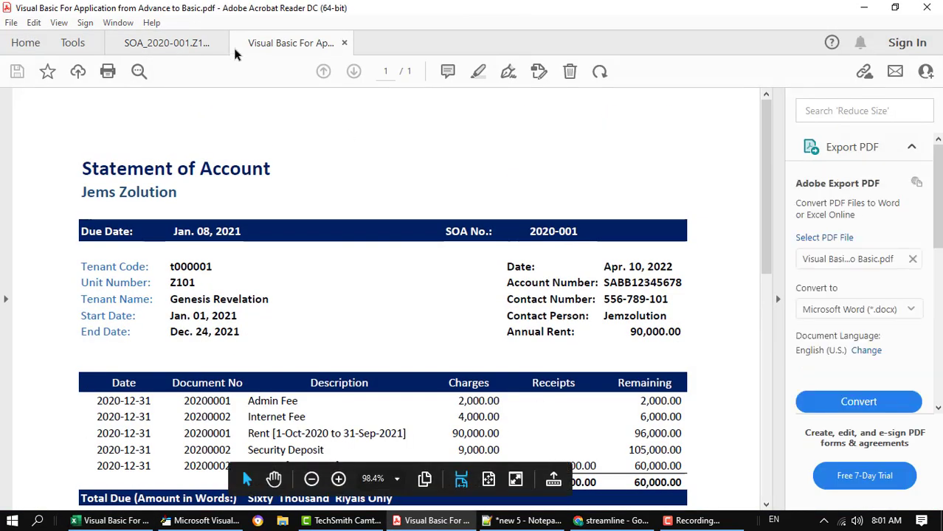
Minimize Acrobat, return to Excel and rerun SAVE TO PDF, accepting the prompt
click(864, 7)
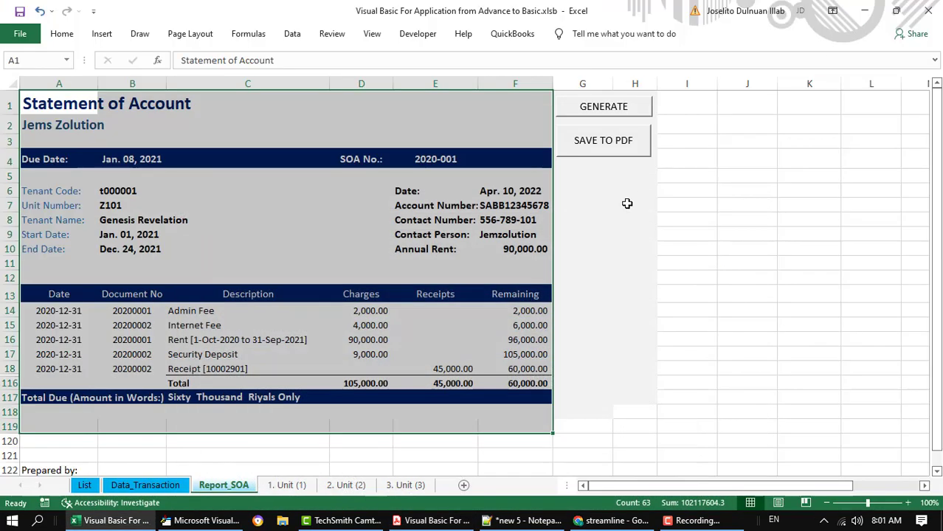
click(206, 520)
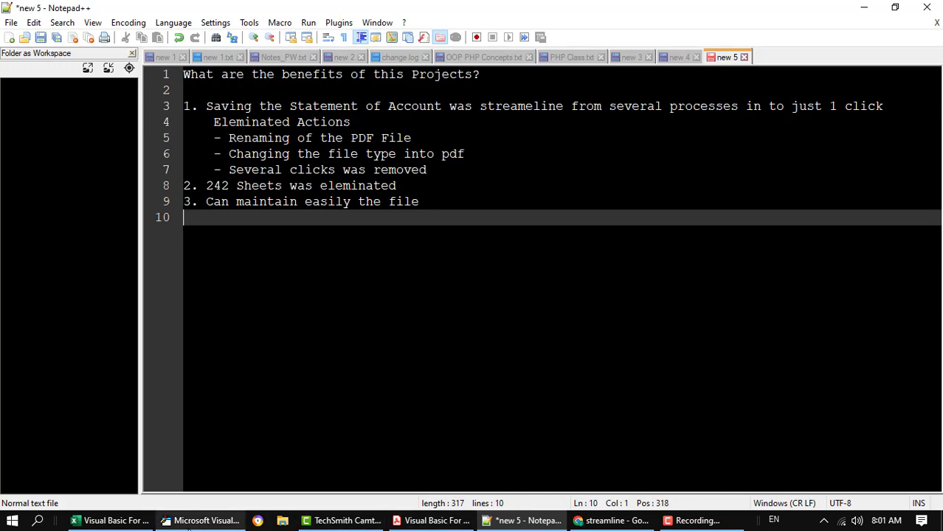
click(117, 524)
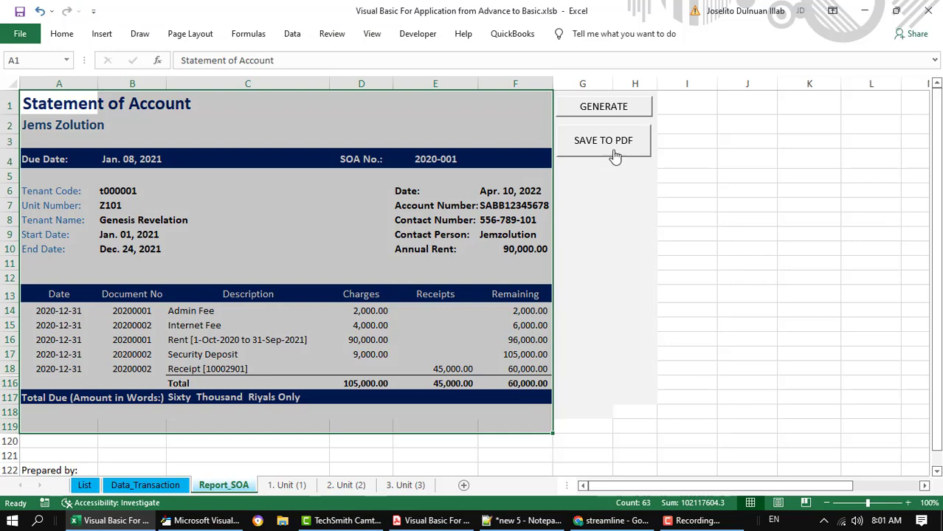
click(610, 143)
click(482, 310)
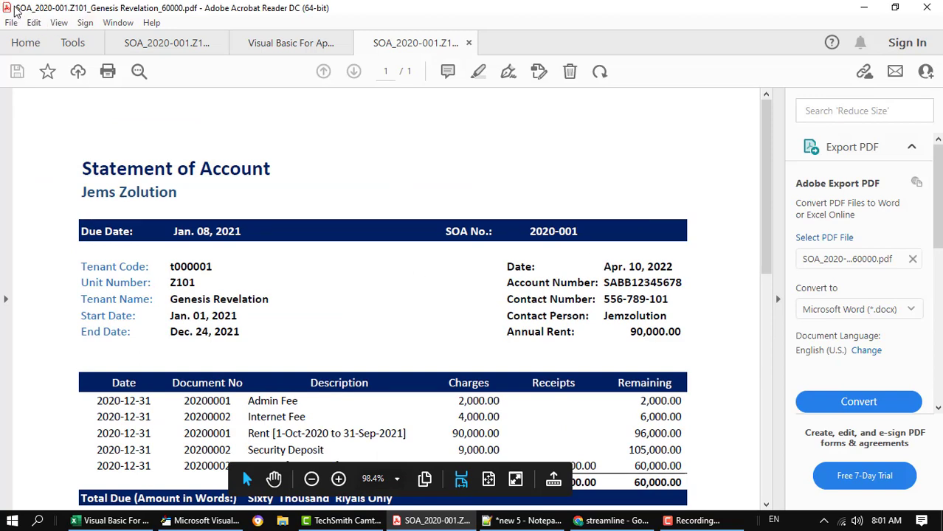
Restore the maximized Acrobat window showing the SOA_2020-001.Z101 PDF to a smaller size
double_click(136, 9)
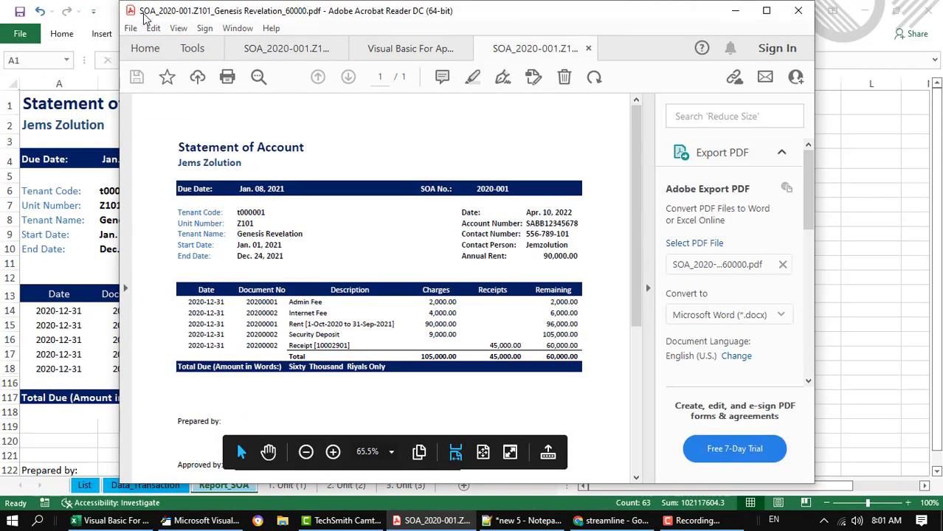